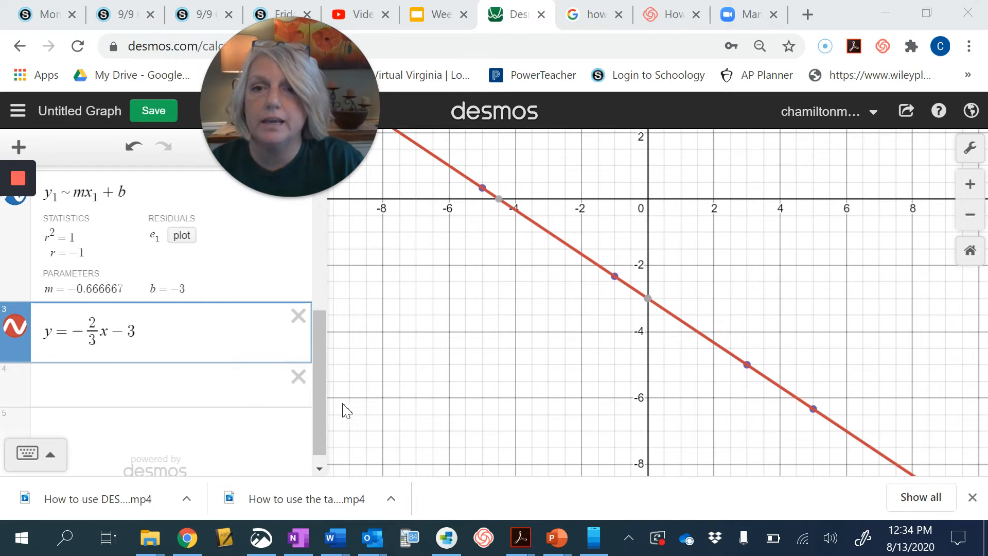
left_click_drag(318, 399, 326, 277)
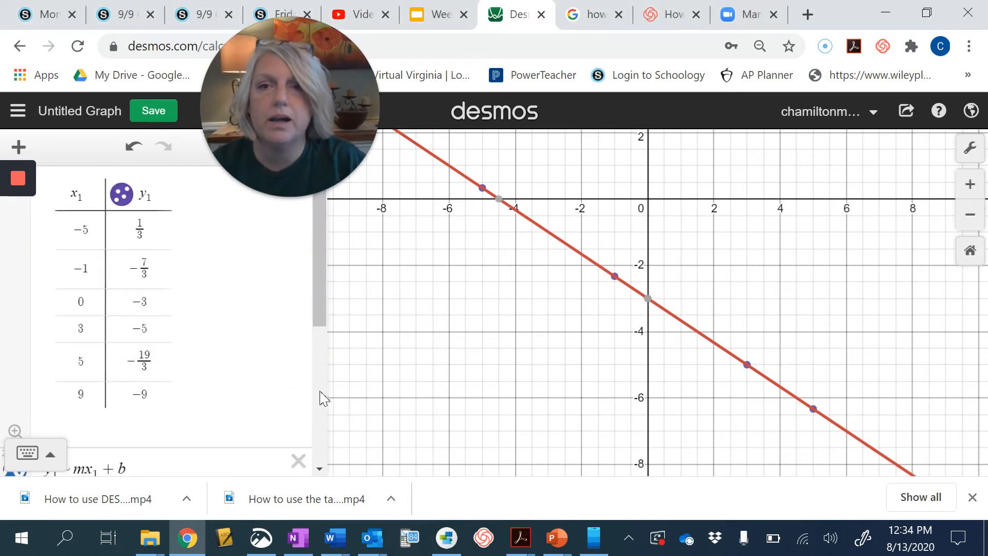
left_click_drag(319, 322, 330, 378)
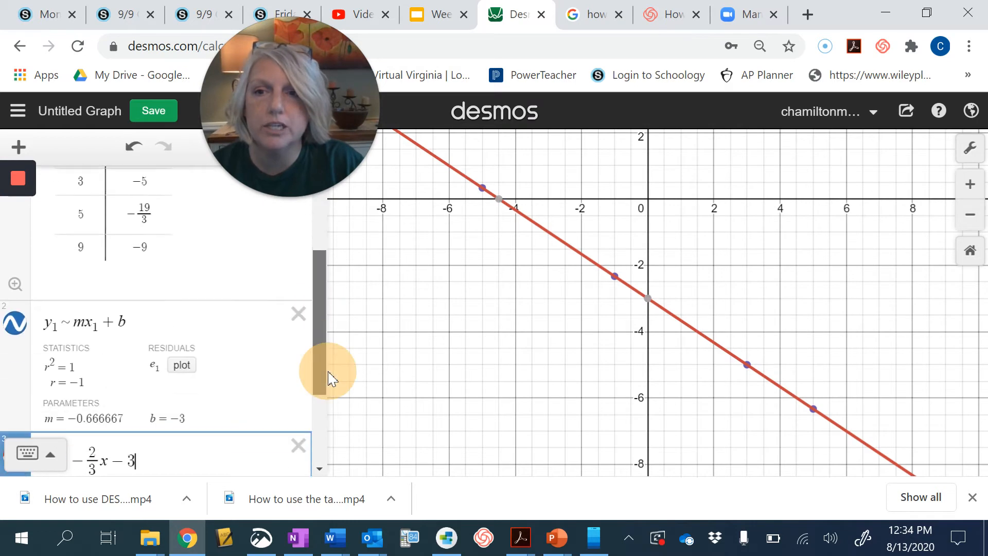
left_click_drag(330, 378, 330, 262)
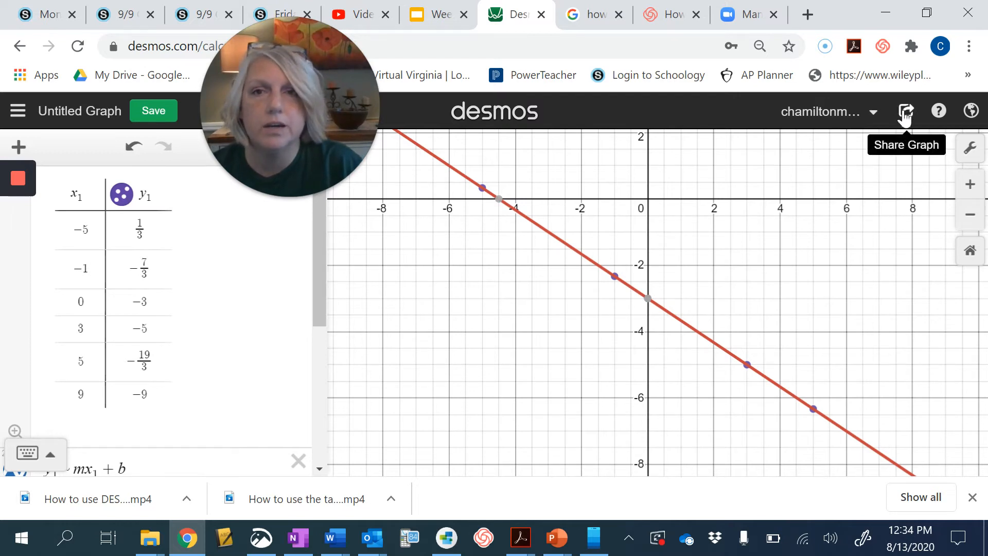
left_click(905, 114)
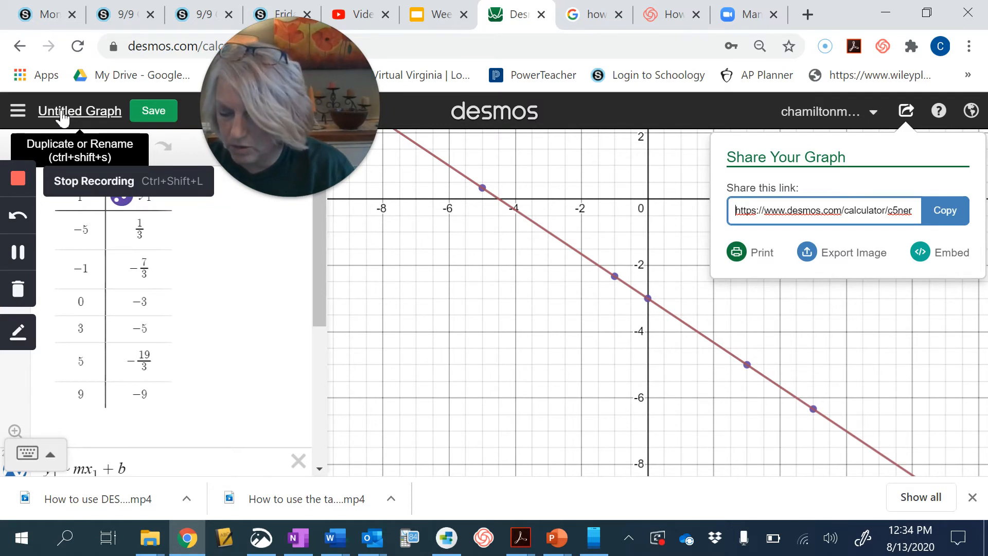
Save the untitled graph with the title "HW #3"
left_click(61, 113)
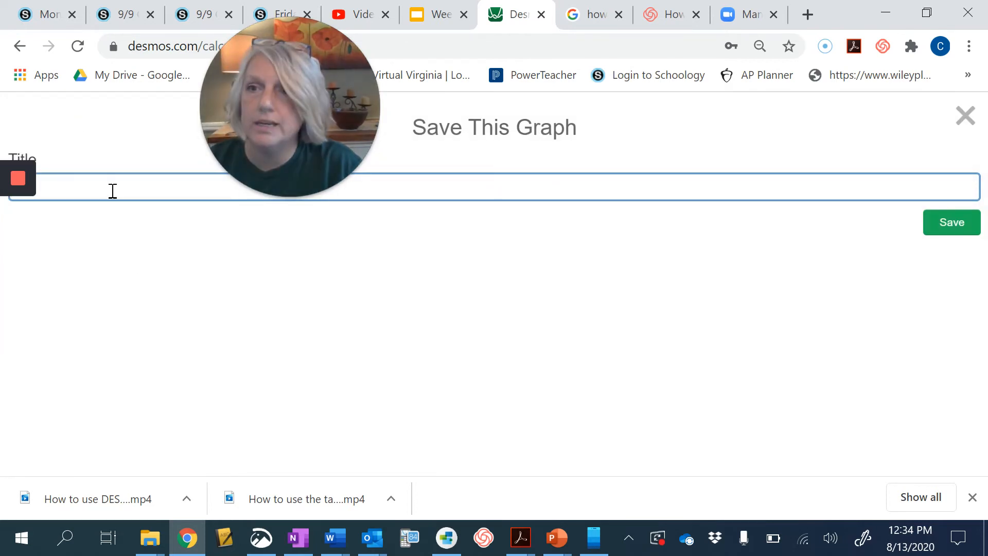
left_click(112, 190)
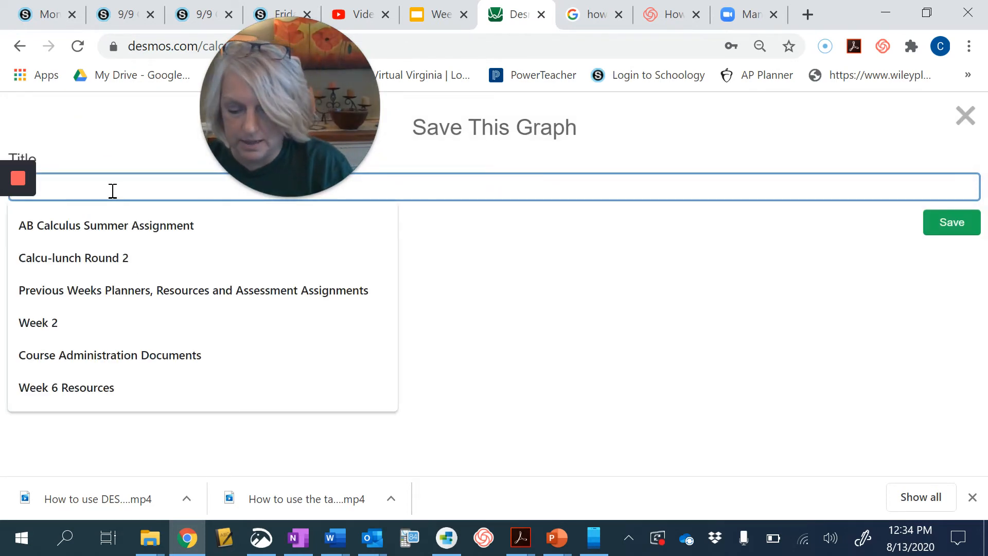
type("HW #")
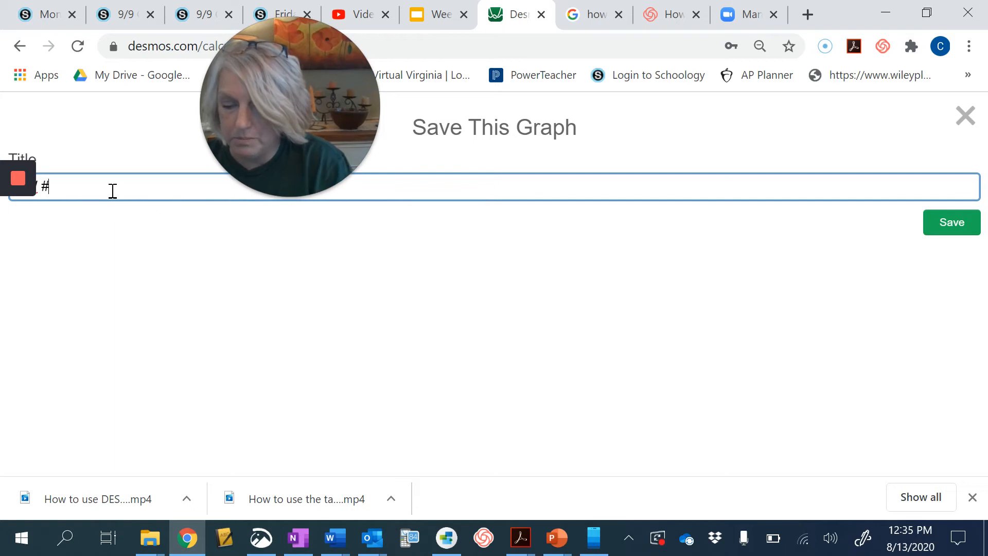
type("3")
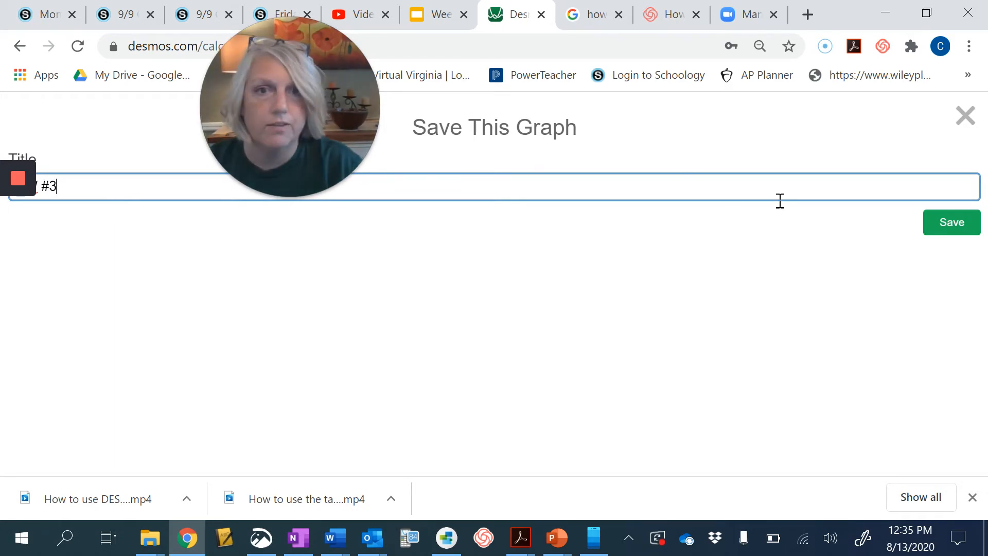
left_click(951, 230)
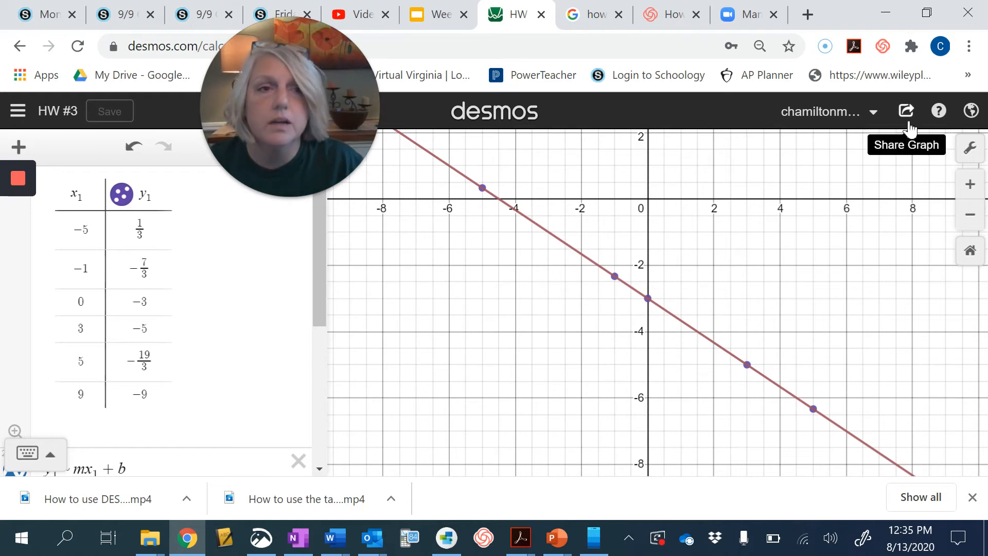
Open the image export for the graph and compare the Small Square and Large Square sizes, settling on Medium Square
left_click(909, 124)
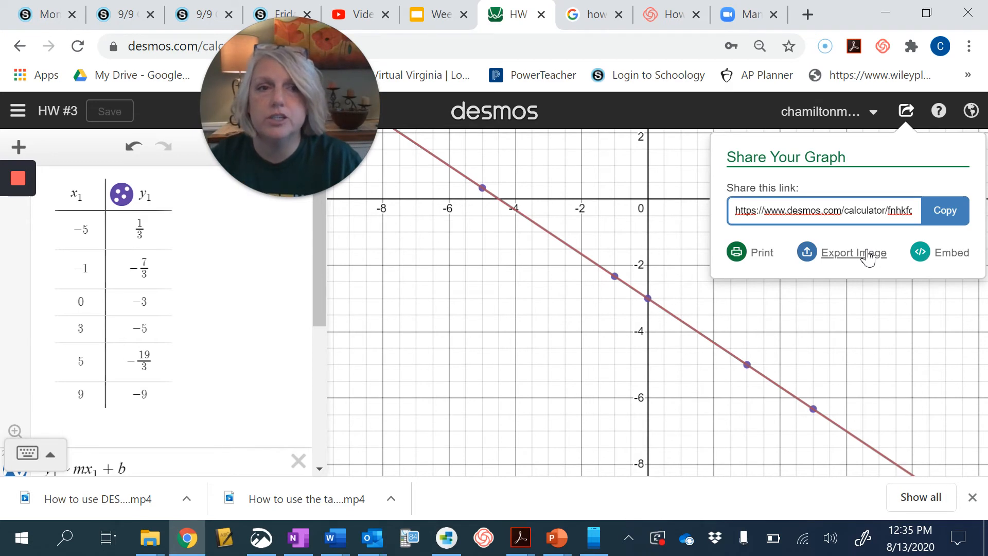
left_click(868, 255)
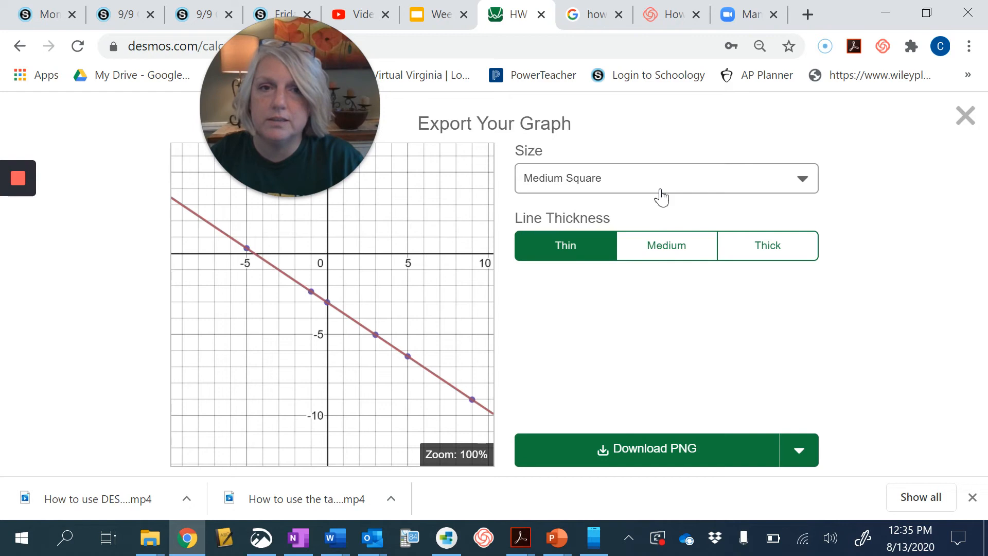
left_click(647, 194)
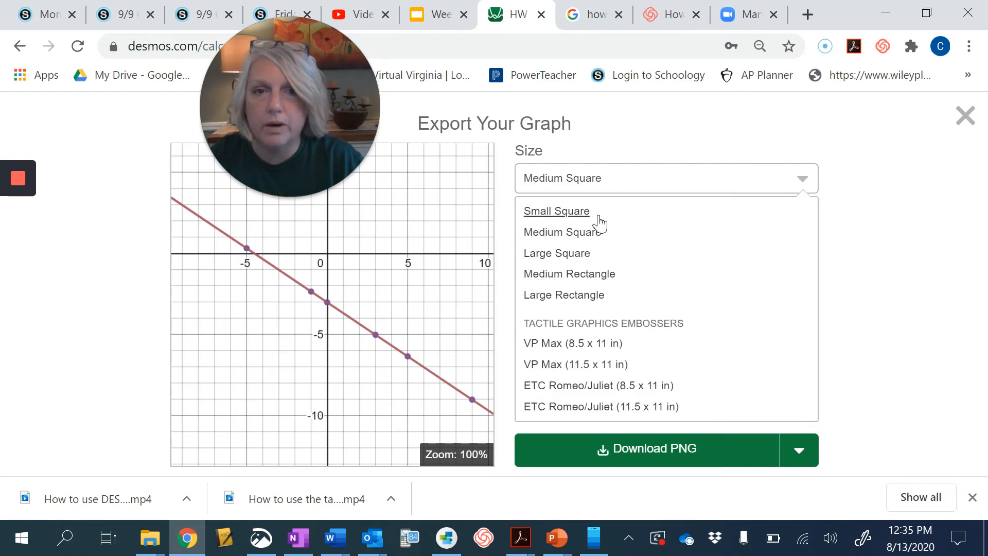
left_click(577, 211)
left_click(604, 185)
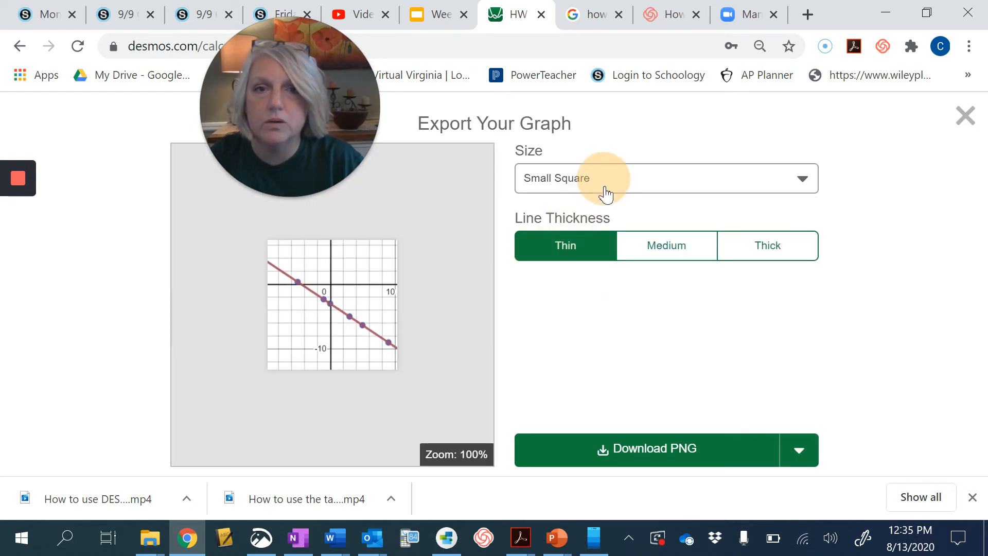
left_click(596, 254)
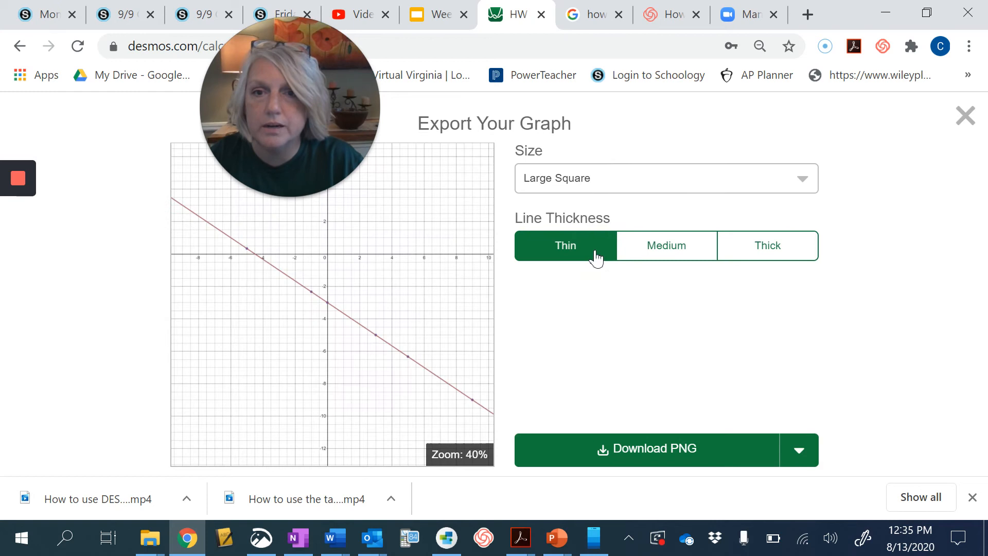
left_click(619, 182)
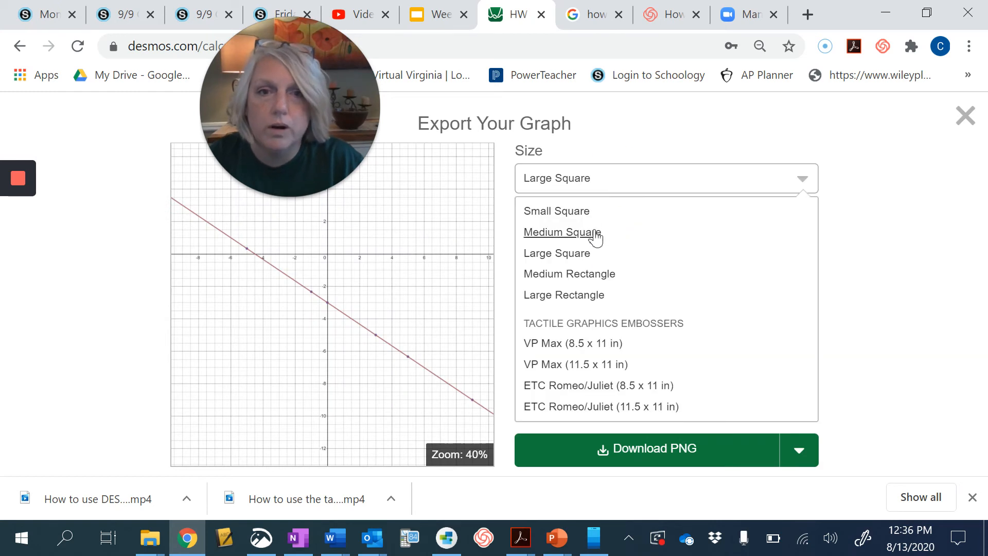
left_click(595, 232)
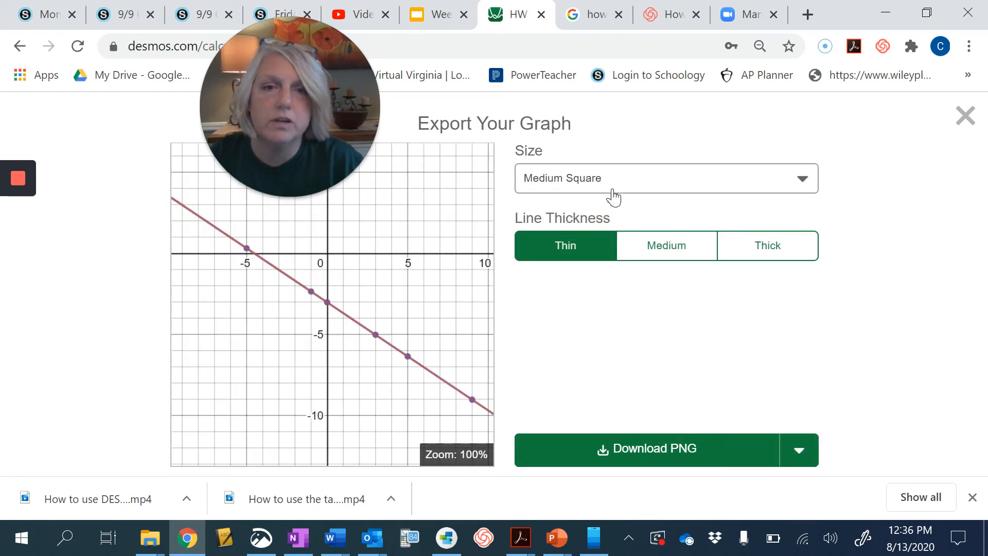
Compare Medium line thickness with Thin, keep Thin, and download the graph as a PNG
left_click(665, 252)
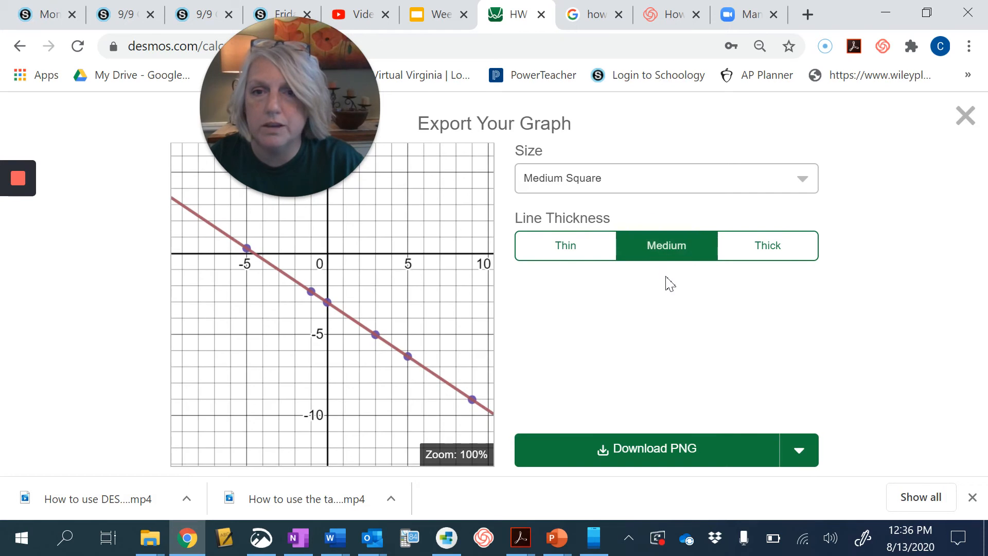
left_click(581, 249)
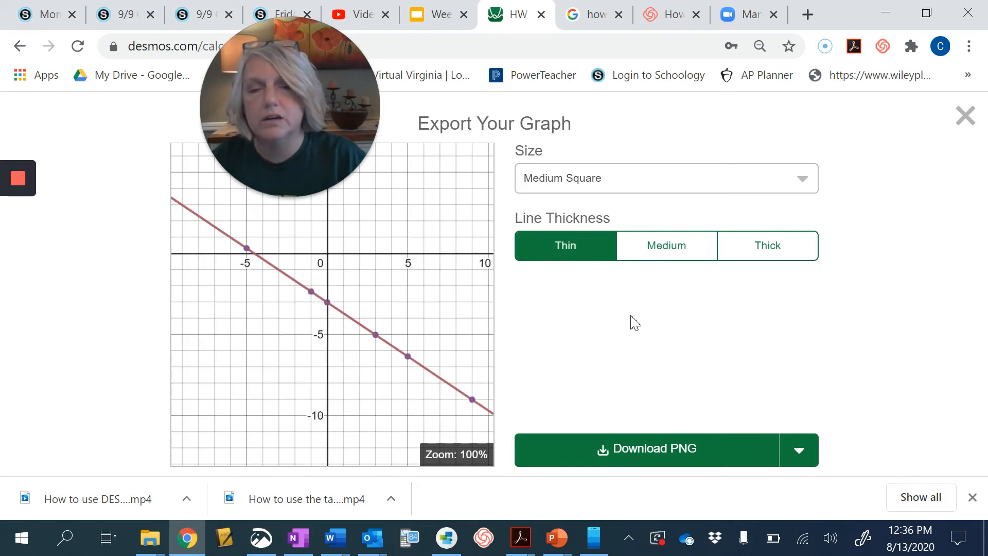
left_click(719, 339)
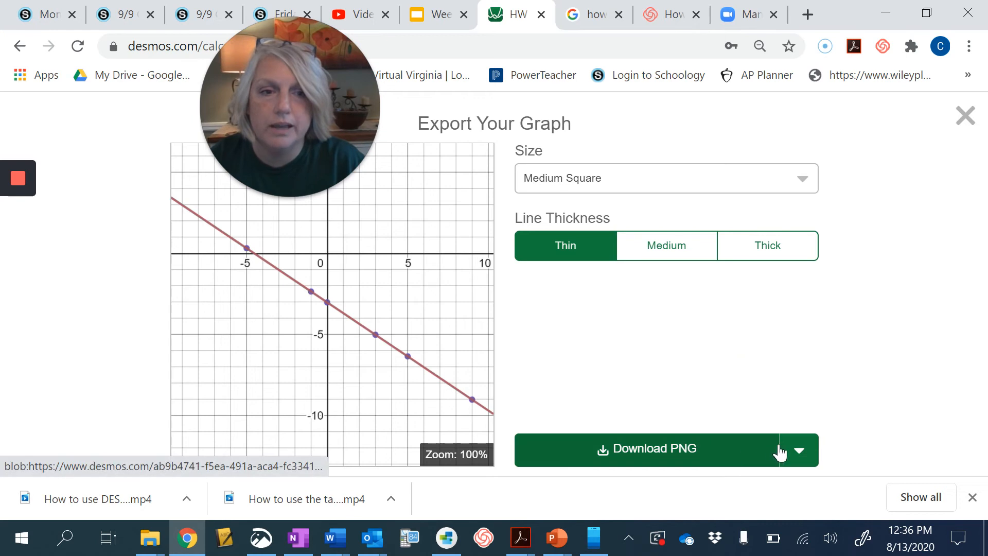
left_click(799, 450)
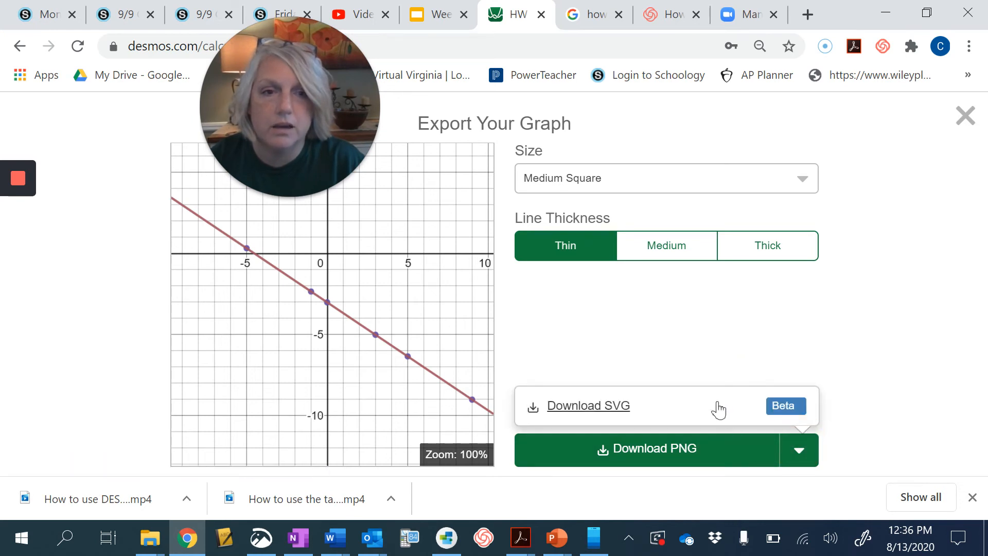
left_click(650, 452)
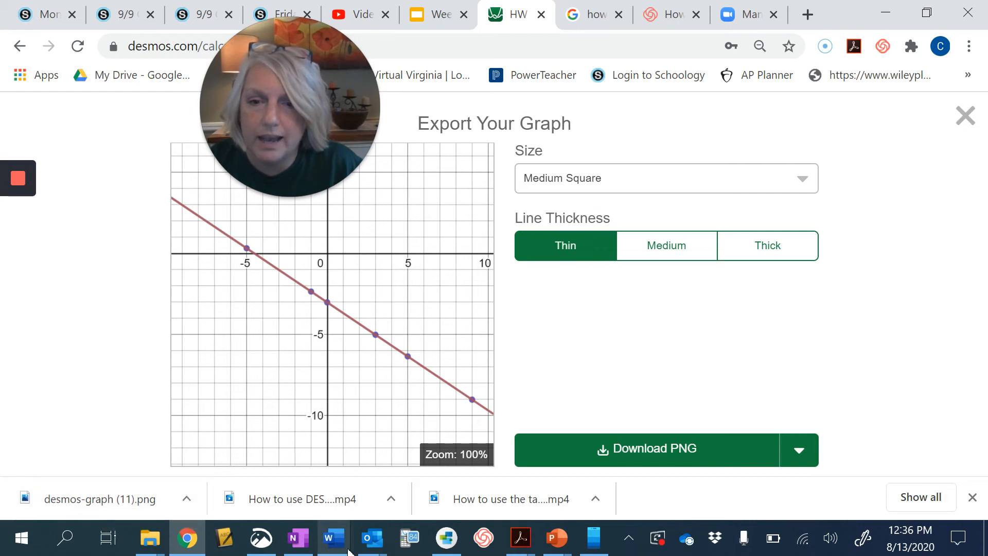
Switch to OneNote and copy the "9/14 HW #3 Numerical, Graphical" page without its subpages, pasting it below "9/16 HW #3 Group Discussion"
left_click(299, 539)
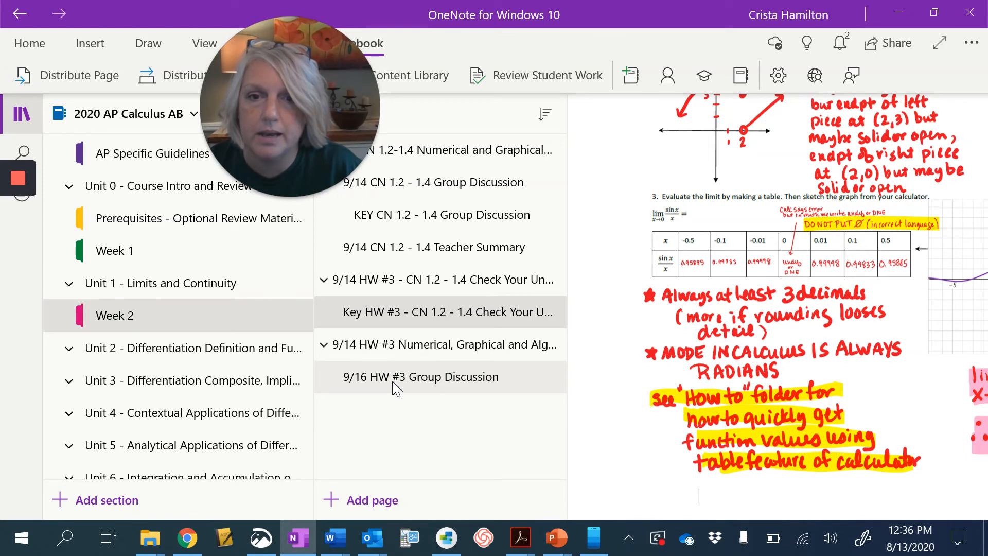
left_click(399, 345)
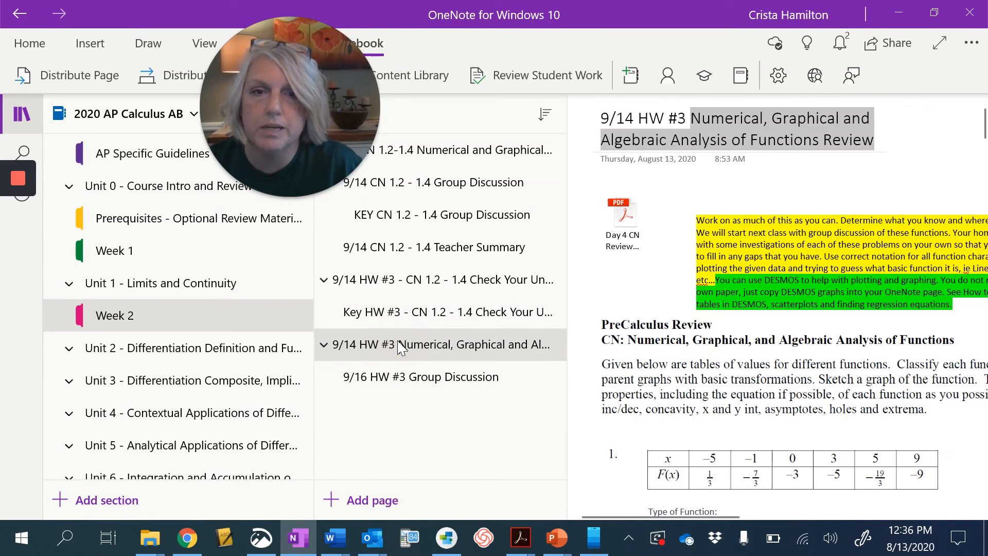
right_click(400, 345)
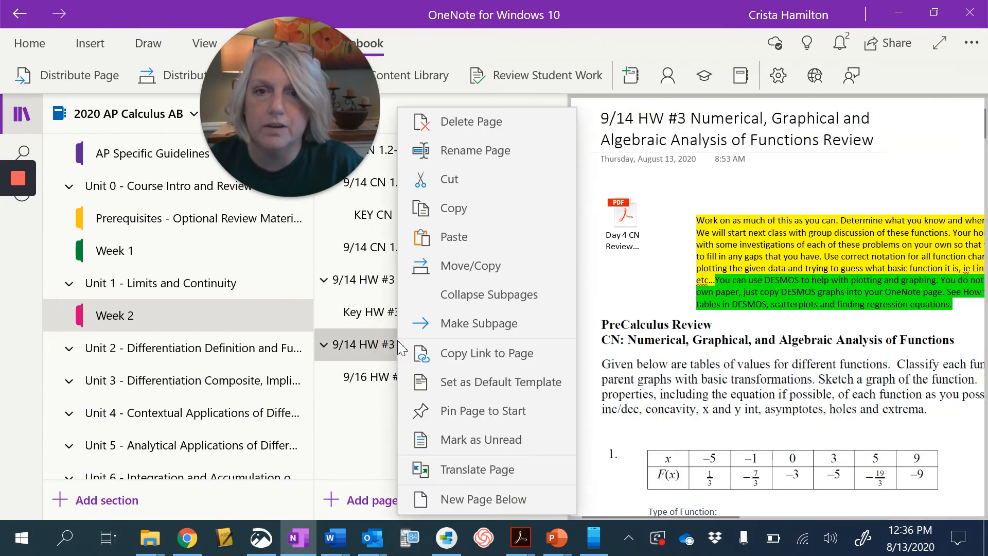
left_click(492, 215)
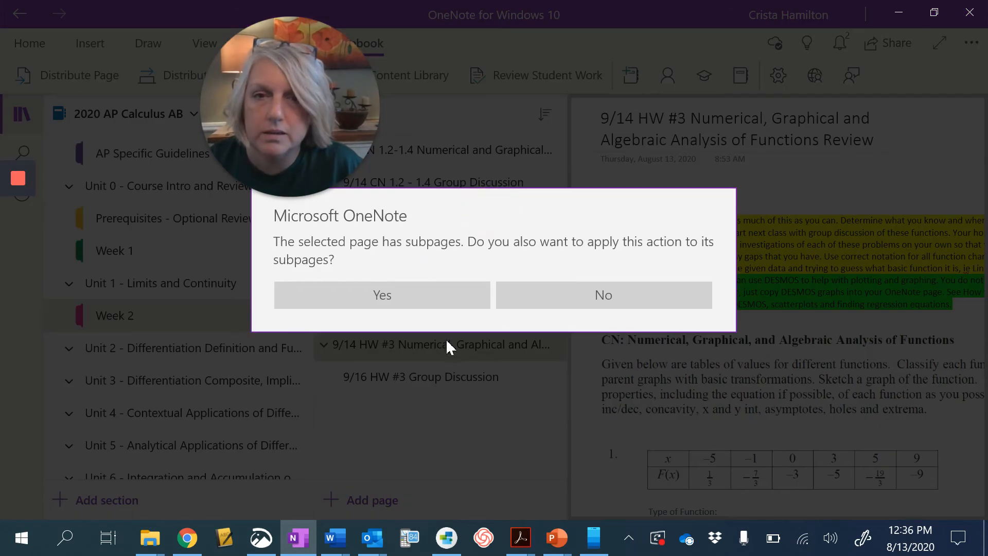
left_click(549, 301)
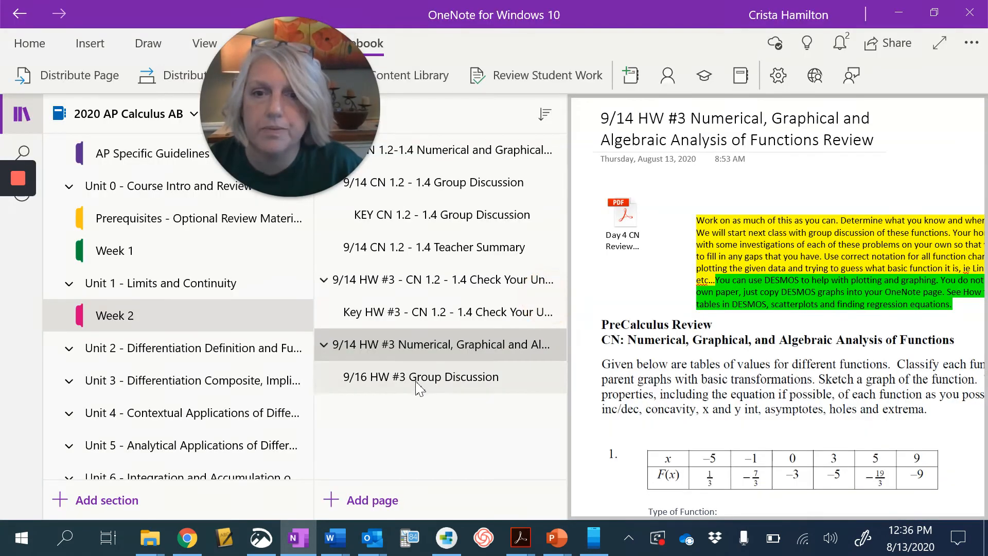
right_click(415, 378)
left_click(479, 205)
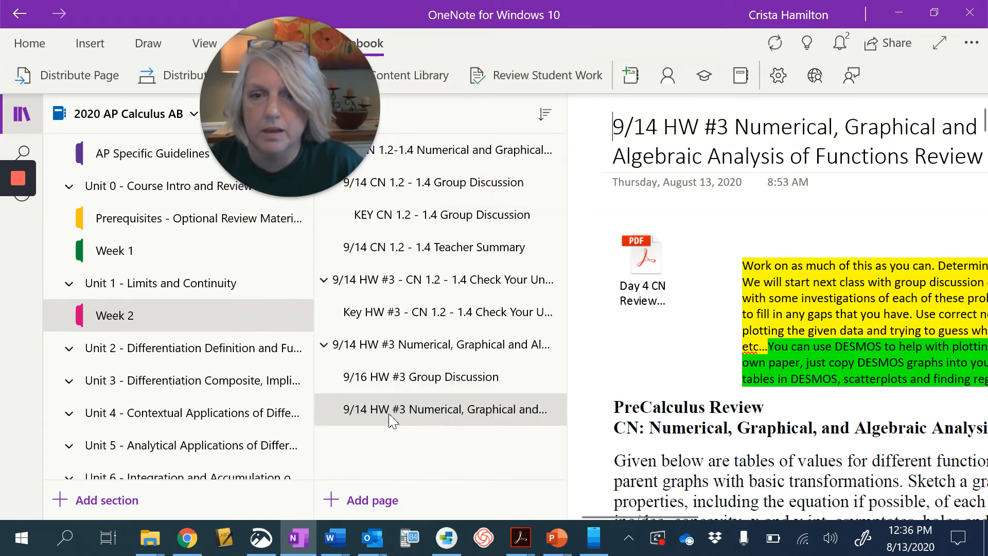
Replace the date 9/14 in the copied page's title with "Key"
left_click(386, 410)
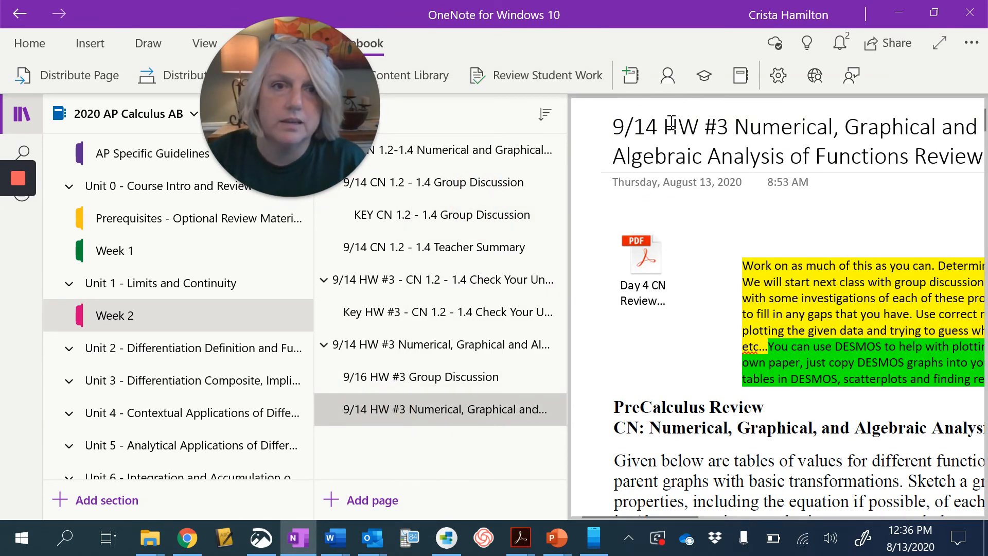
double_click(619, 132)
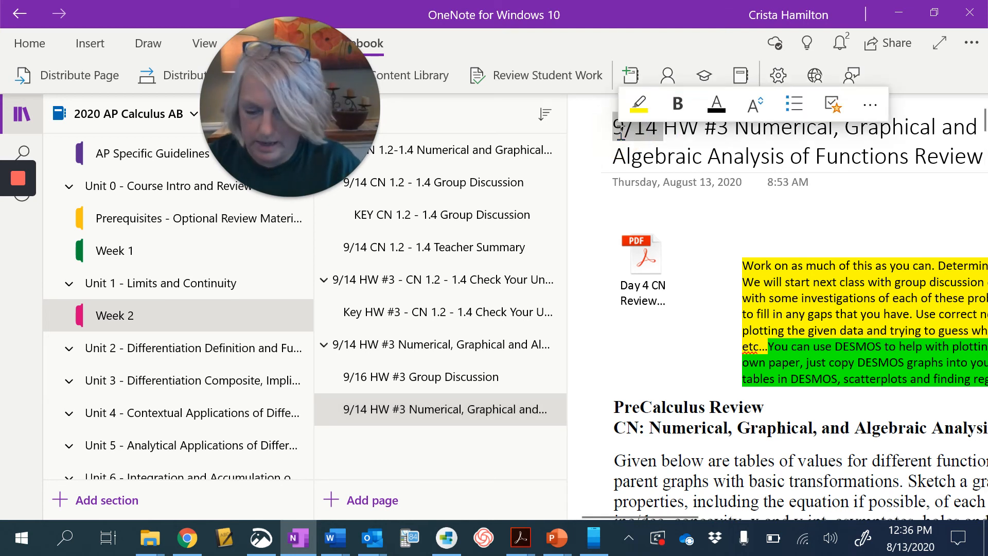
type("Key")
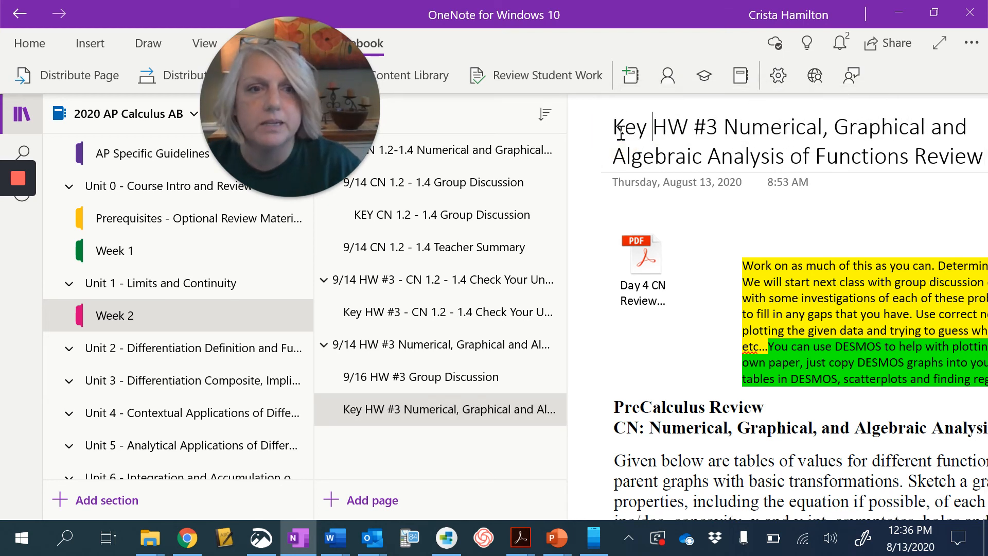
Hide the notebook navigation and place the cursor under "Graph below:" beside problem 1 on the key page
left_click(22, 113)
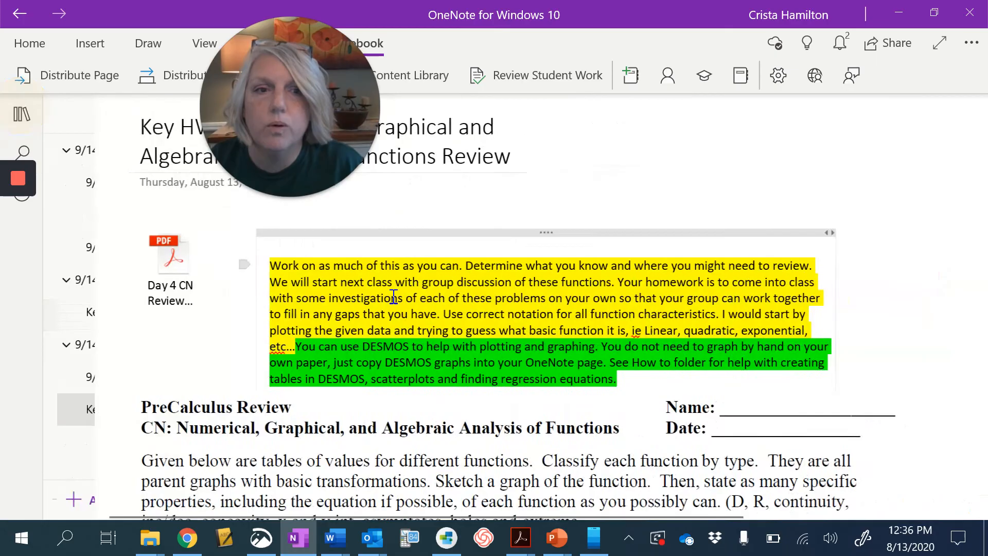
scroll(394, 297, "down", 8)
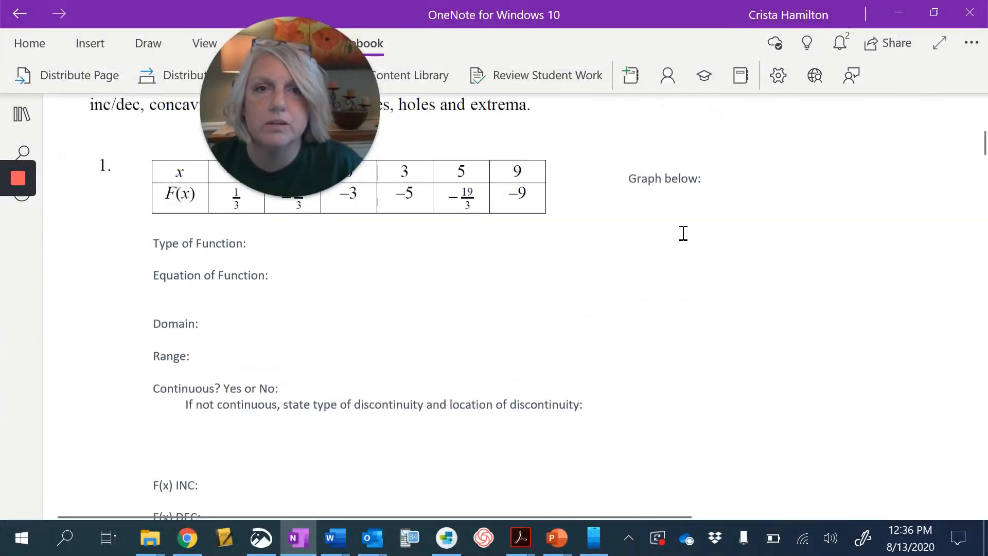
left_click(646, 233)
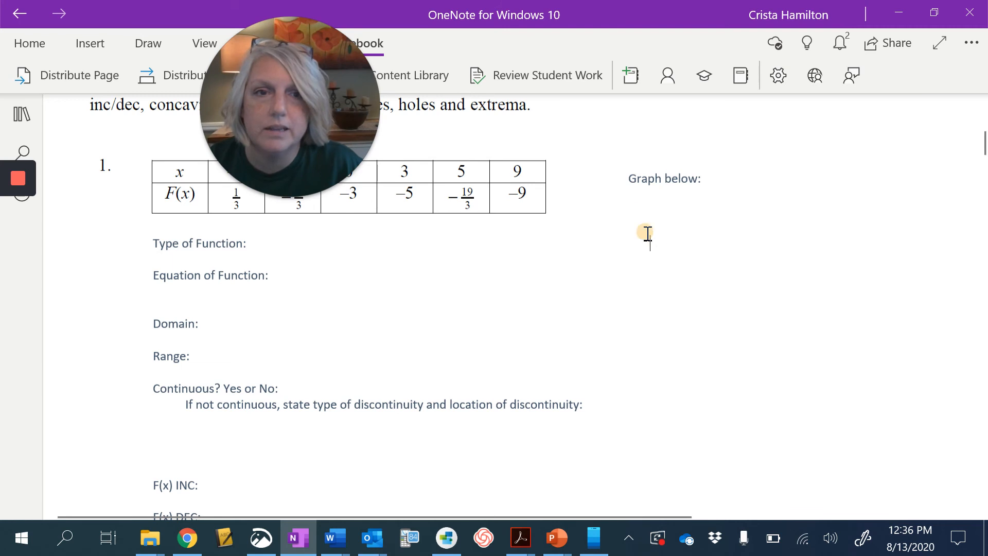
right_click(647, 234)
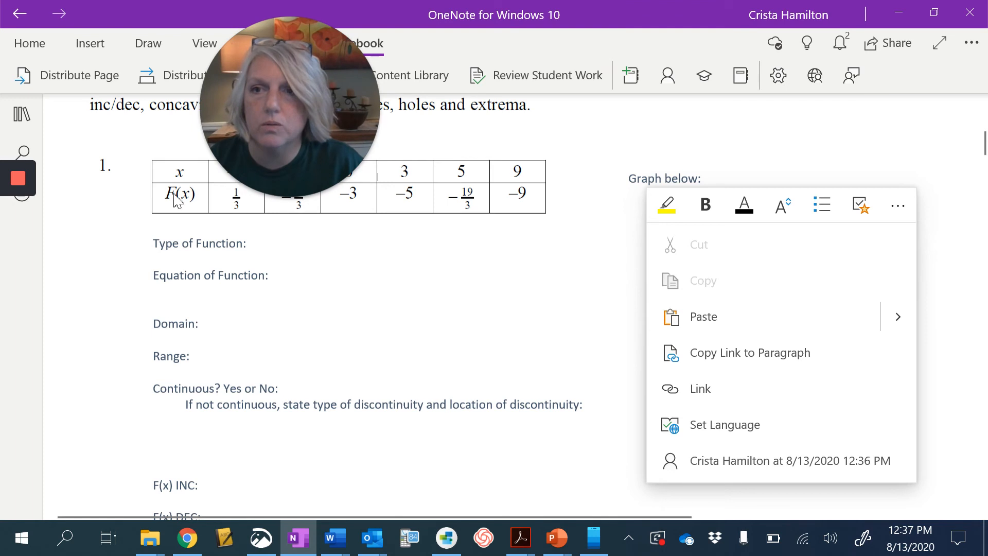
mouse_move(6, 230)
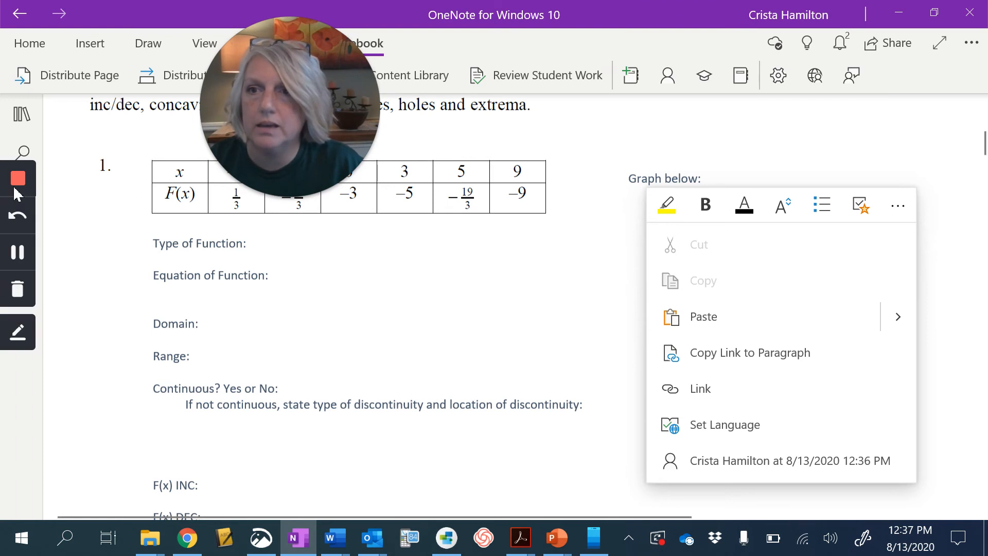
left_click(7, 252)
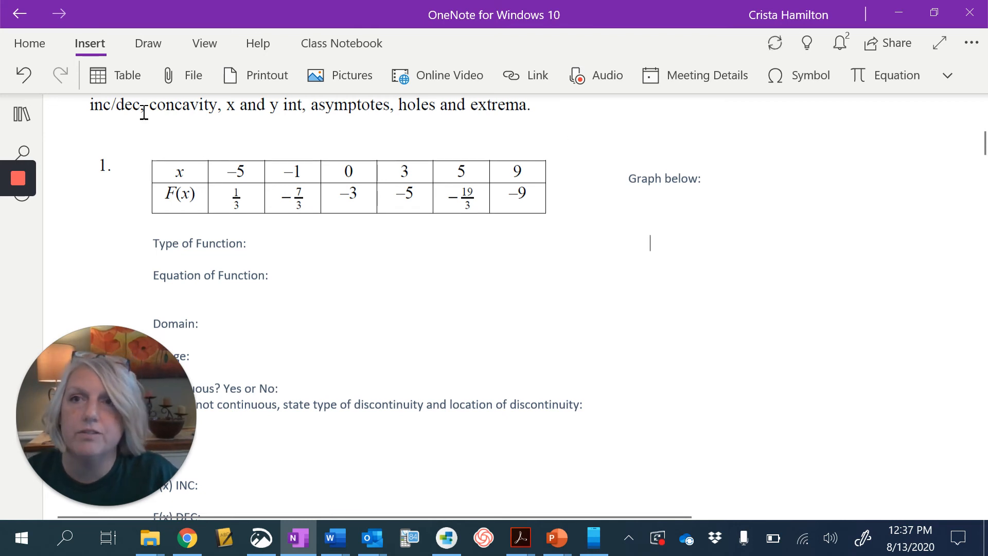
Insert the picture file "desmos-graph (11)" from the Downloads folder at the cursor
left_click(350, 83)
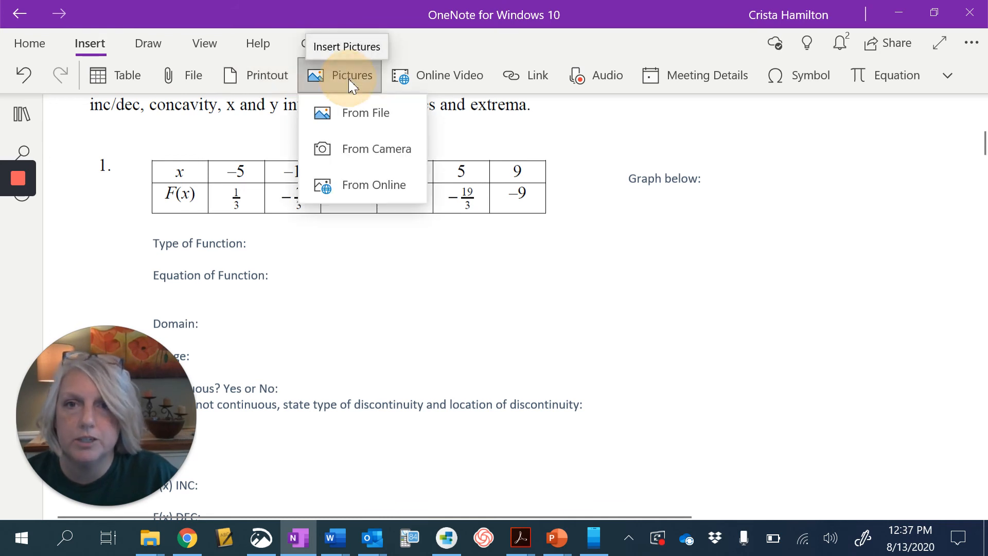
left_click(352, 114)
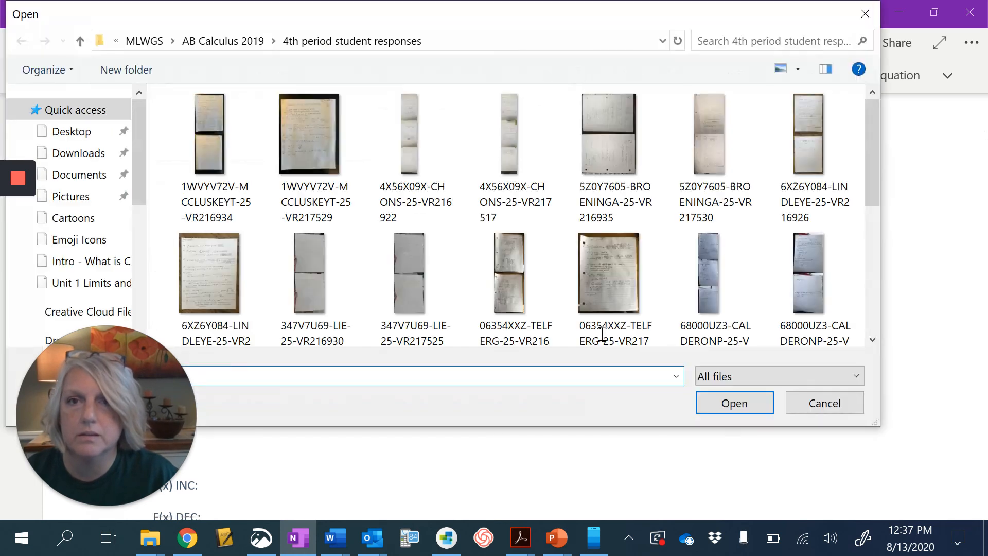
left_click(64, 157)
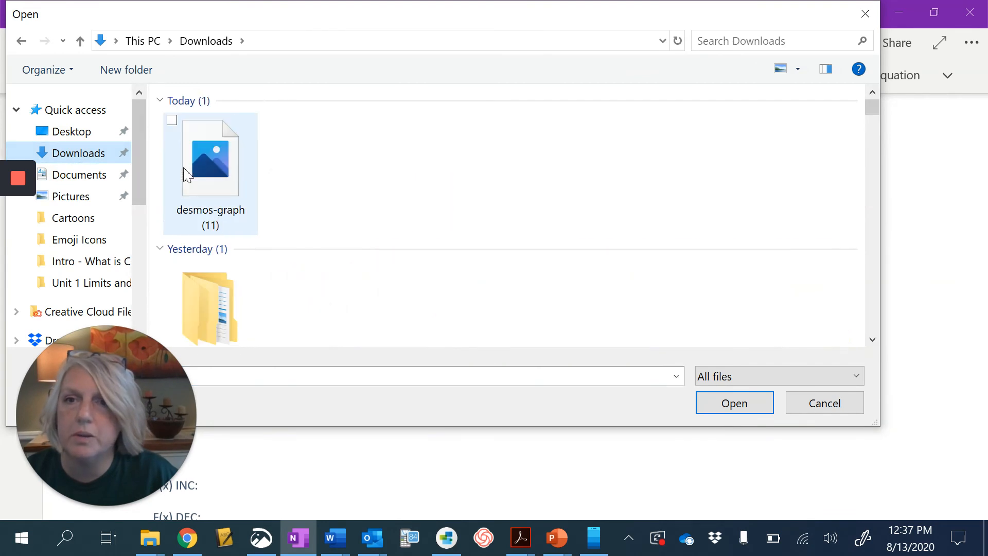
left_click(220, 165)
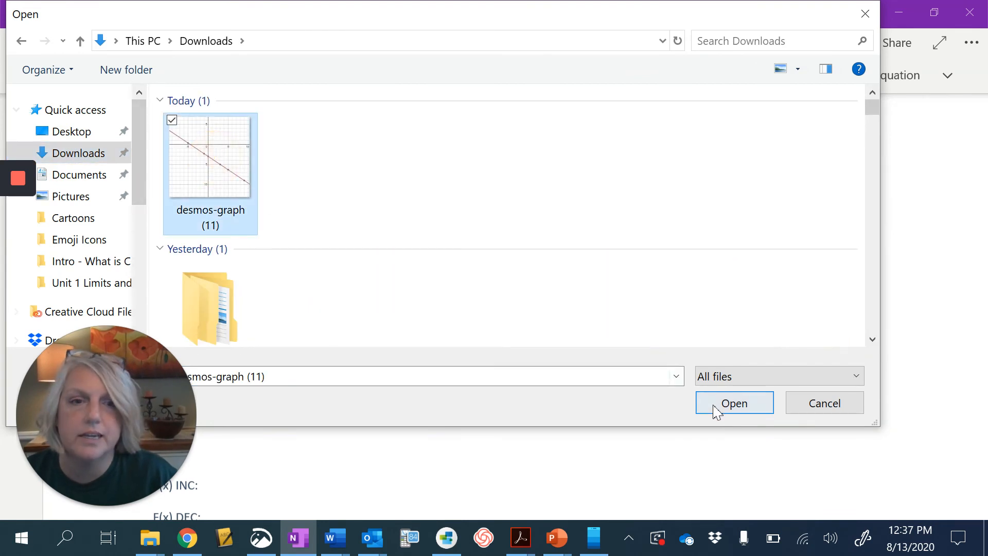
left_click(734, 403)
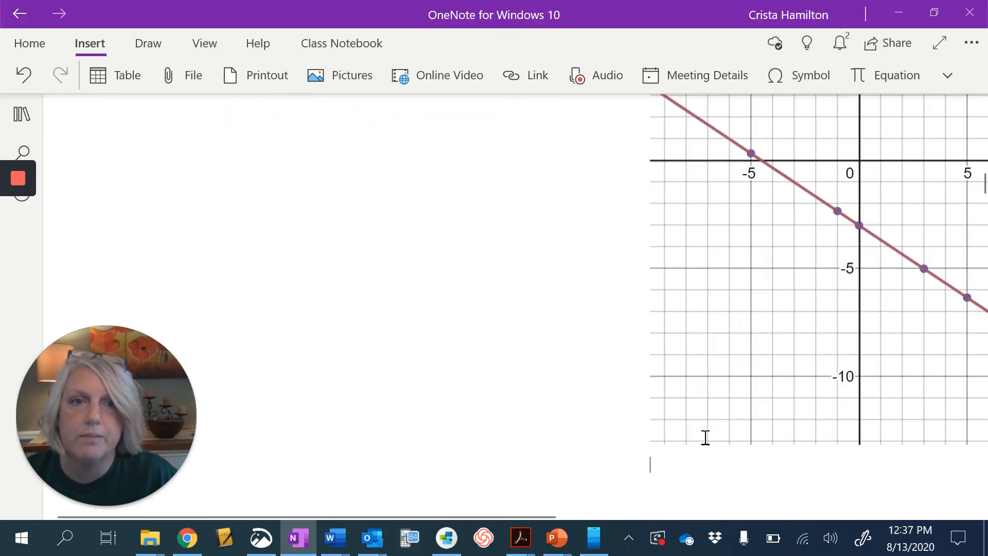
Move the inserted graph up under "Graph below:" and shrink it proportionally to fit beside problem 1
scroll(837, 305, "up", 5)
left_click(789, 464)
left_click_drag(805, 432, 794, 148)
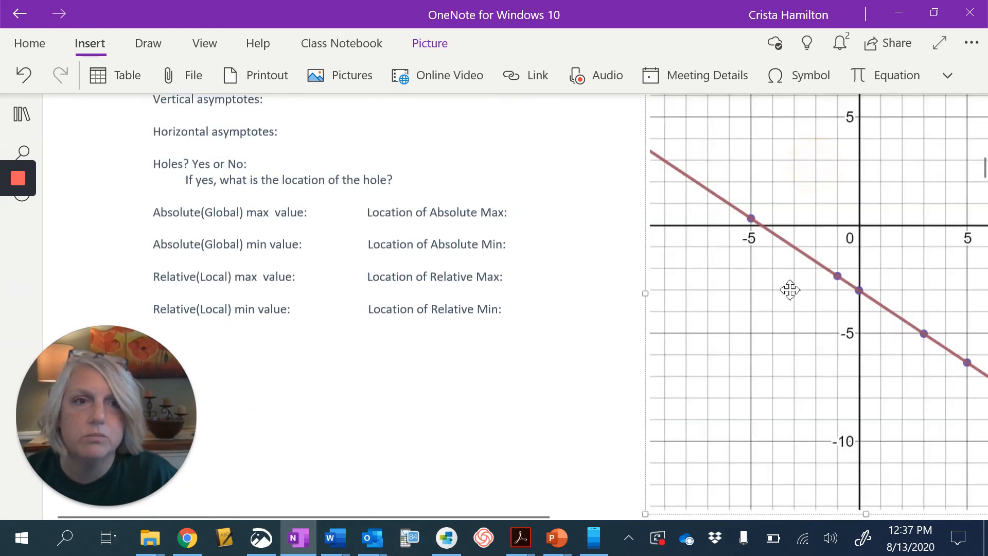
scroll(789, 290, "up", 5)
scroll(789, 290, "up", 3)
scroll(790, 296, "down", 5)
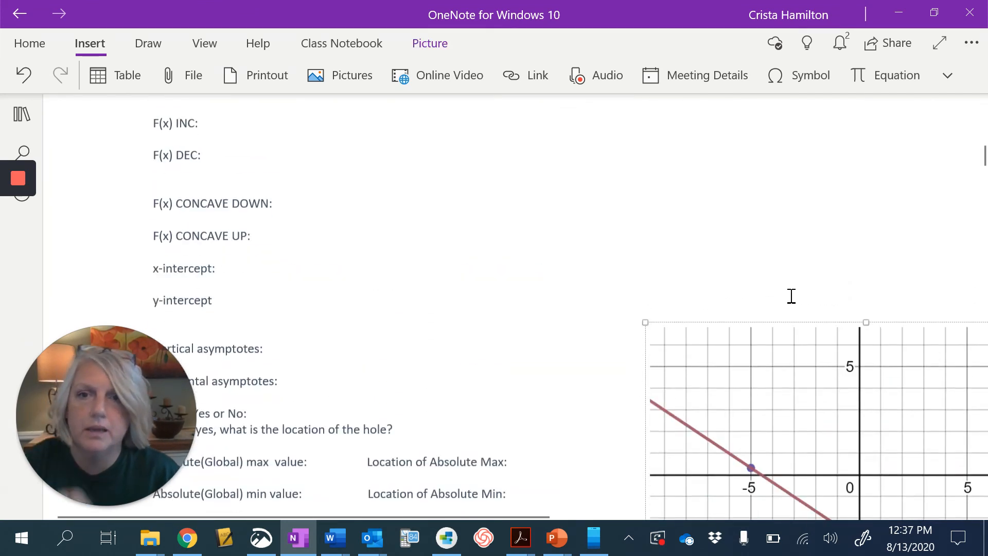
scroll(791, 296, "down", 7)
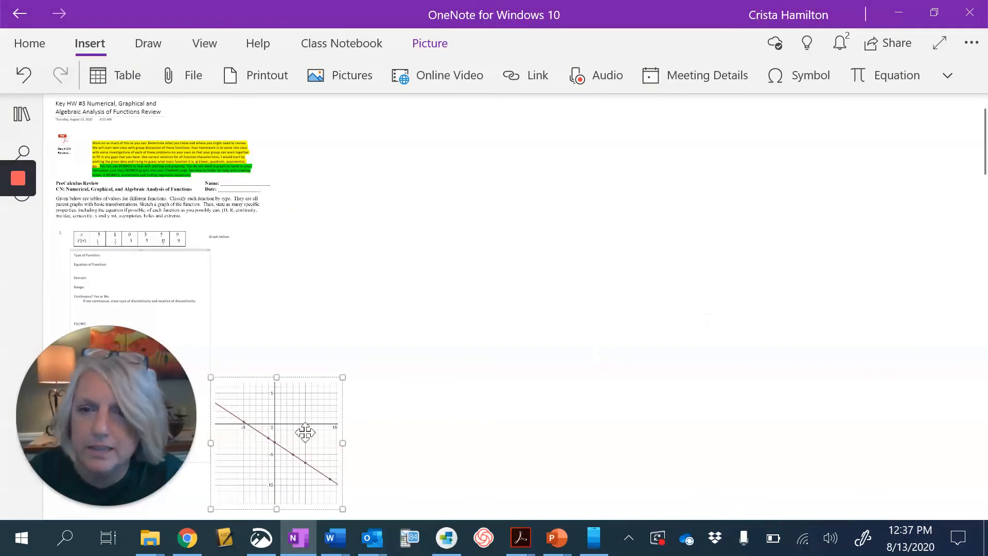
left_click_drag(287, 438, 311, 294)
left_click_drag(355, 357, 241, 278)
scroll(344, 317, "up", 5, "ctrl")
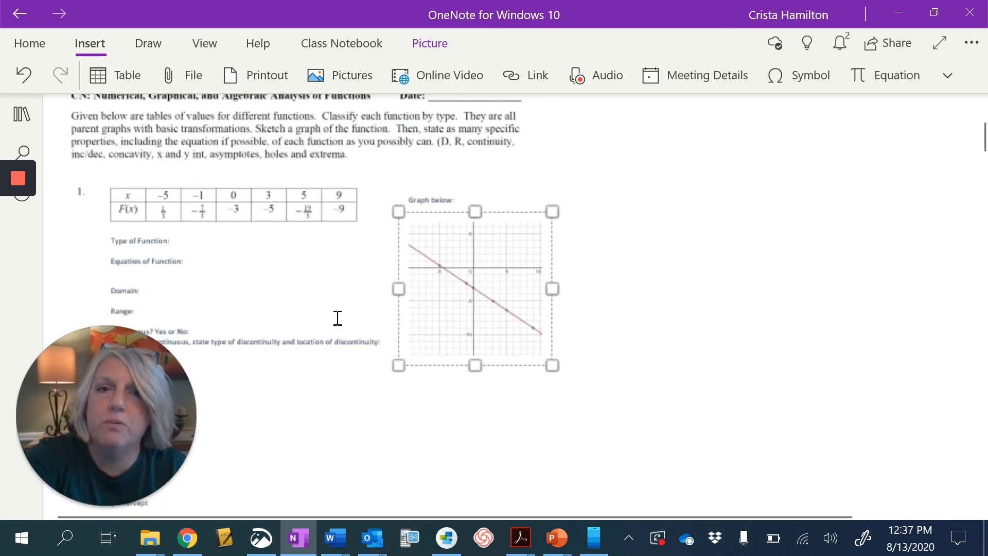
scroll(337, 317, "up", 3, "ctrl")
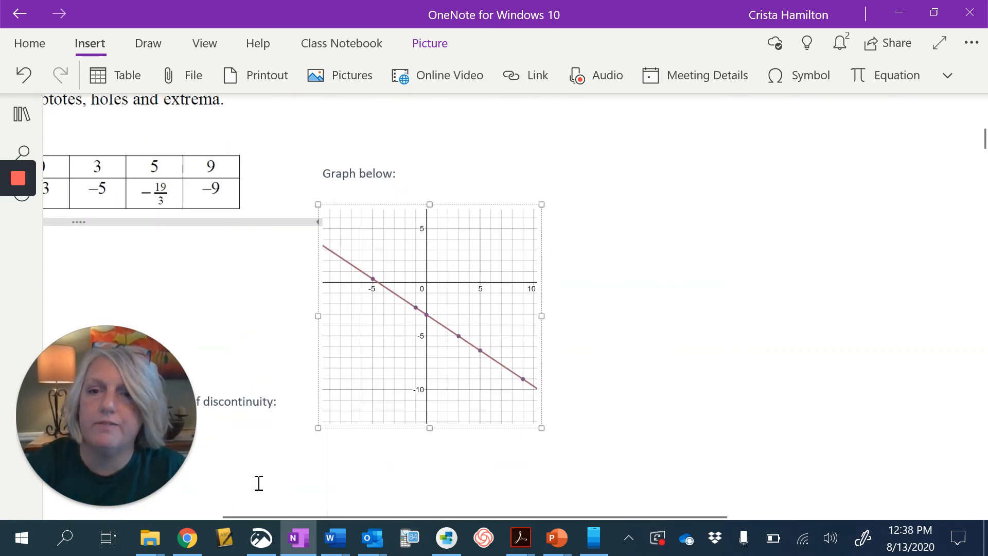
Nudge the graph slightly up and to the right so it sits directly beneath the "Graph below:" label
left_click_drag(263, 513, 54, 481)
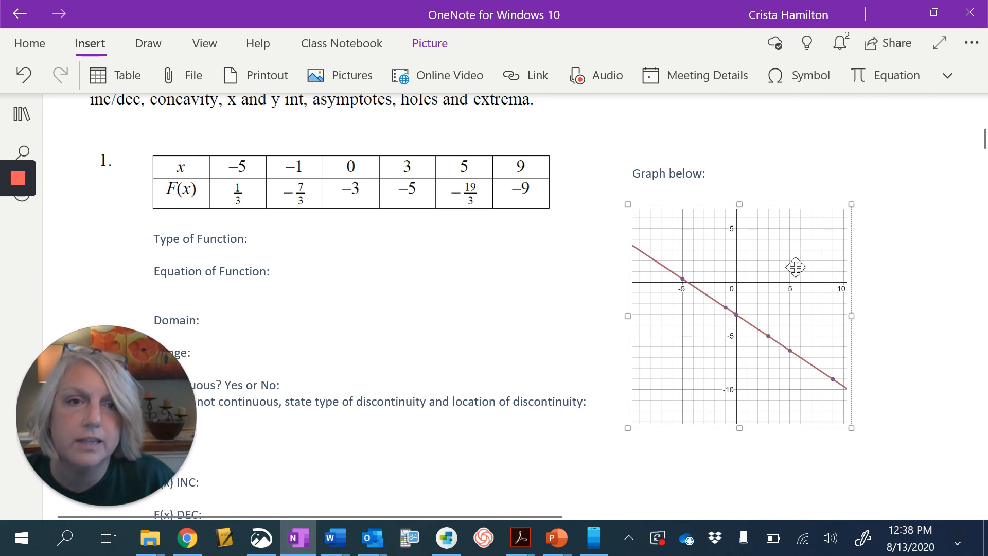
left_click(812, 322)
left_click_drag(811, 321, 825, 307)
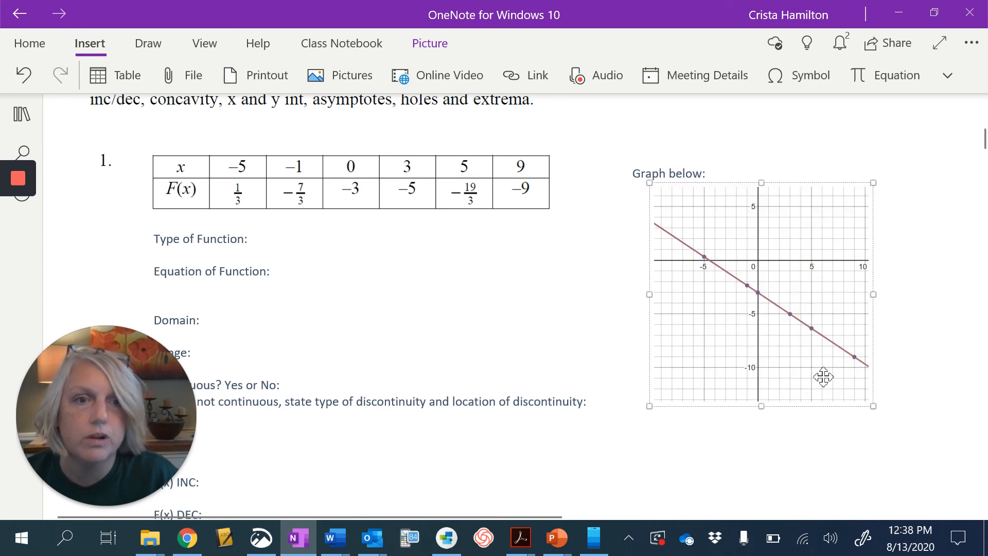